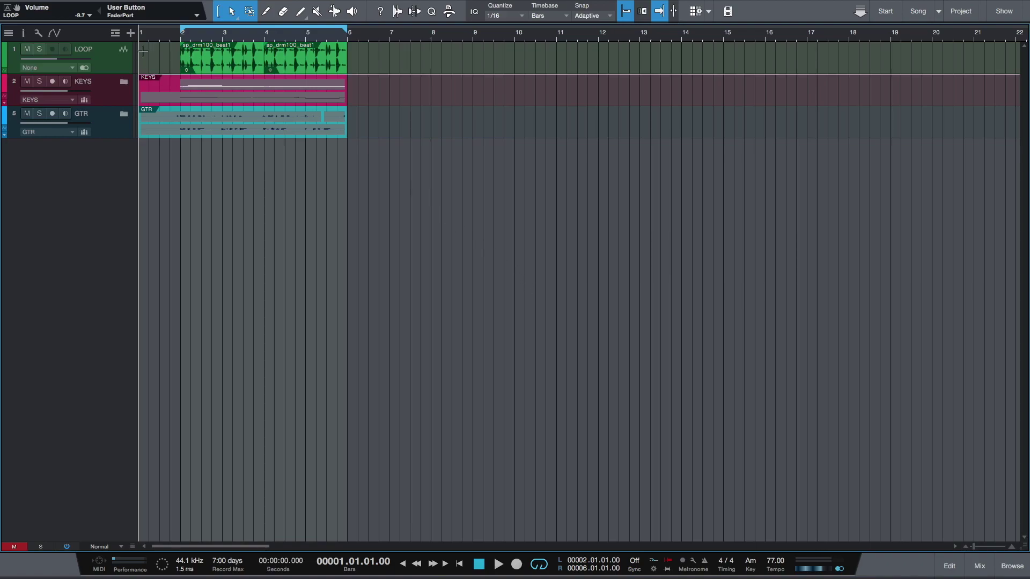
# Show the Tempo, Signature, Arranger and Ruler tracks above the arrangement.
pyautogui.click(115, 32)
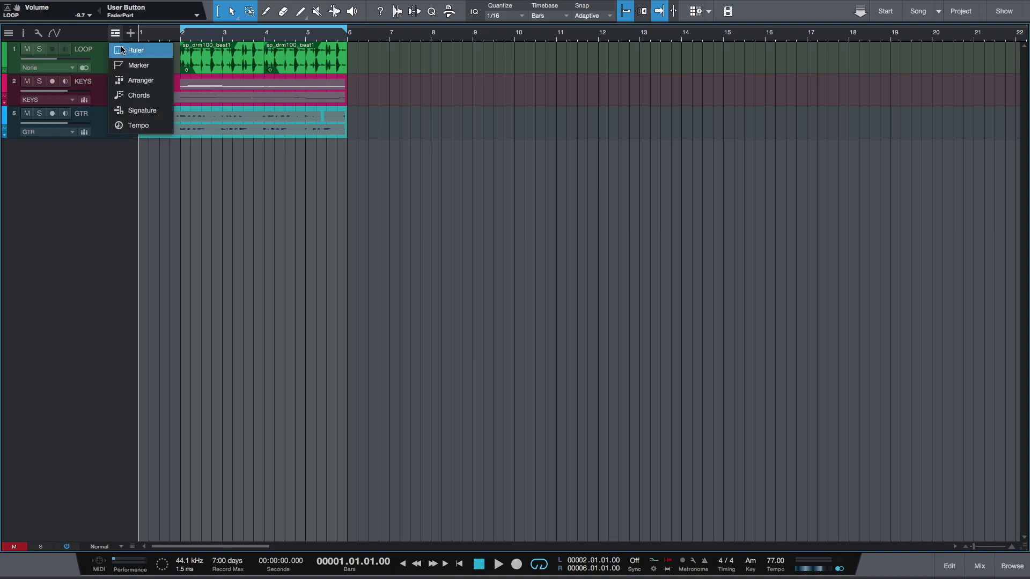
pyautogui.click(135, 125)
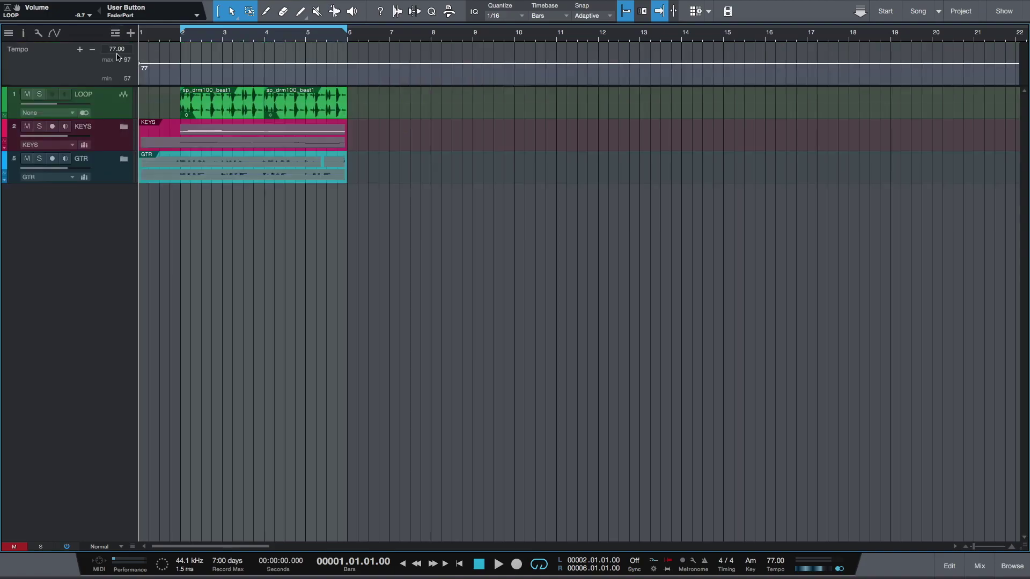
pyautogui.click(115, 34)
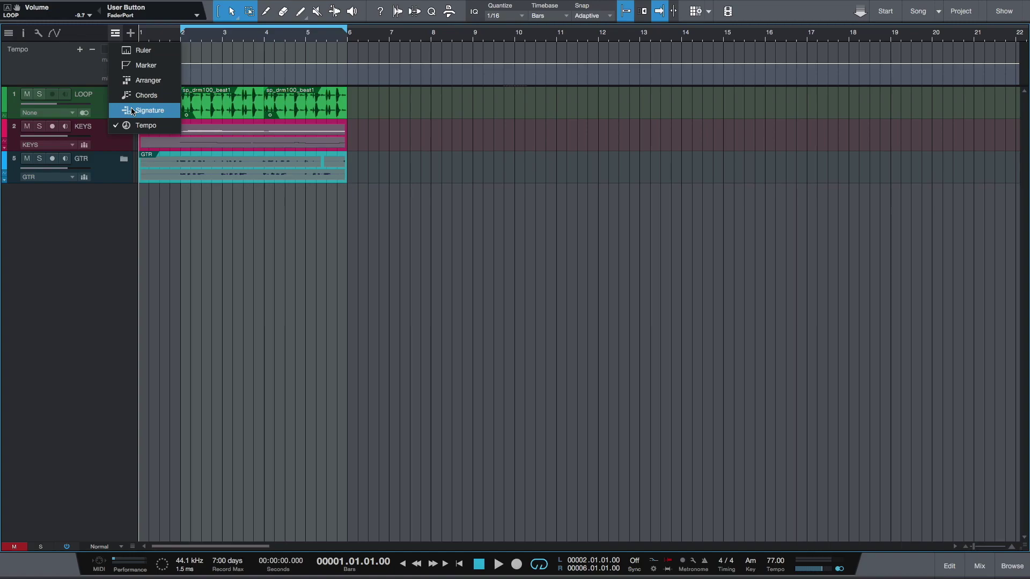
pyautogui.click(132, 111)
pyautogui.click(115, 33)
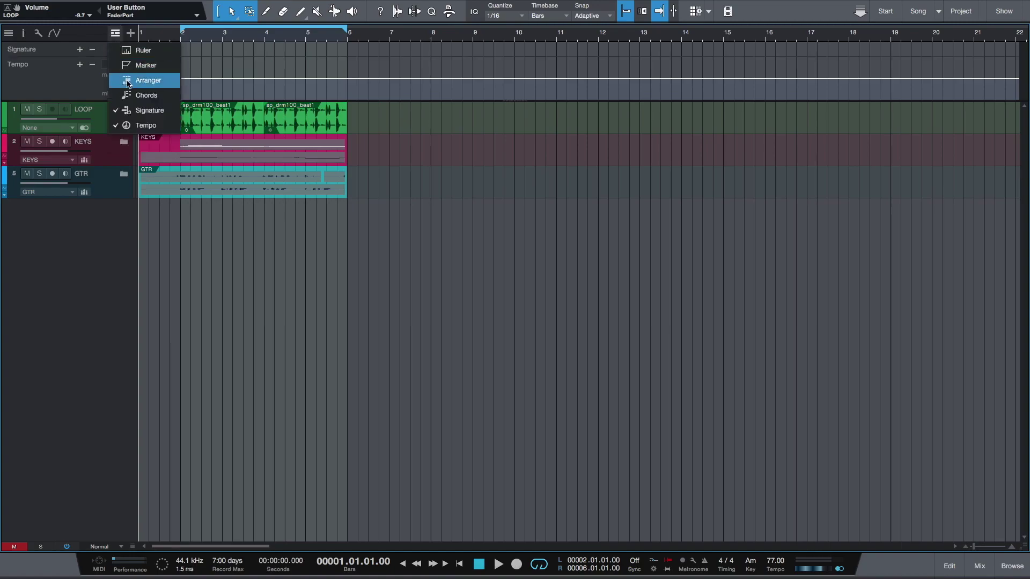
pyautogui.click(129, 85)
pyautogui.click(115, 32)
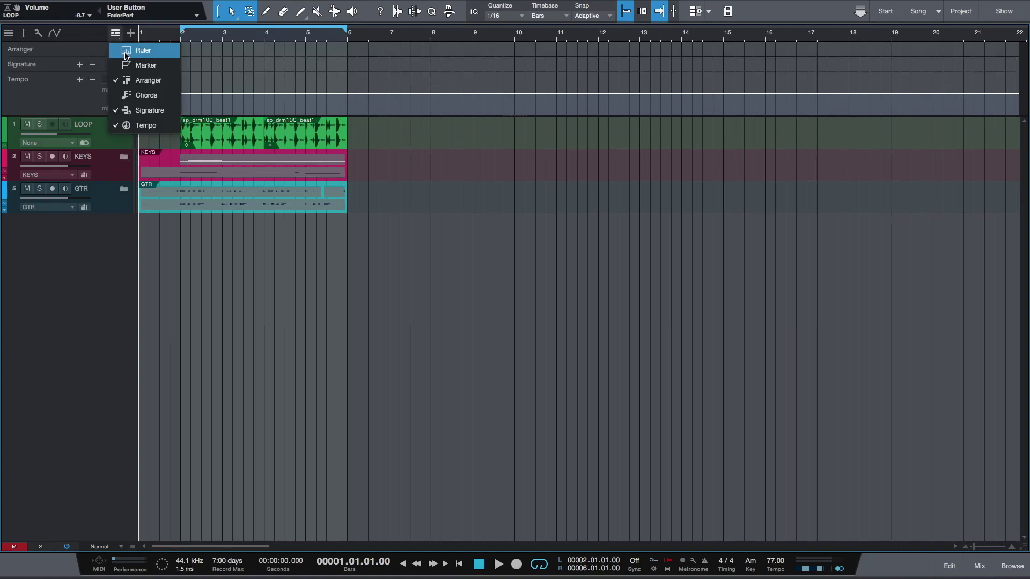
pyautogui.click(127, 52)
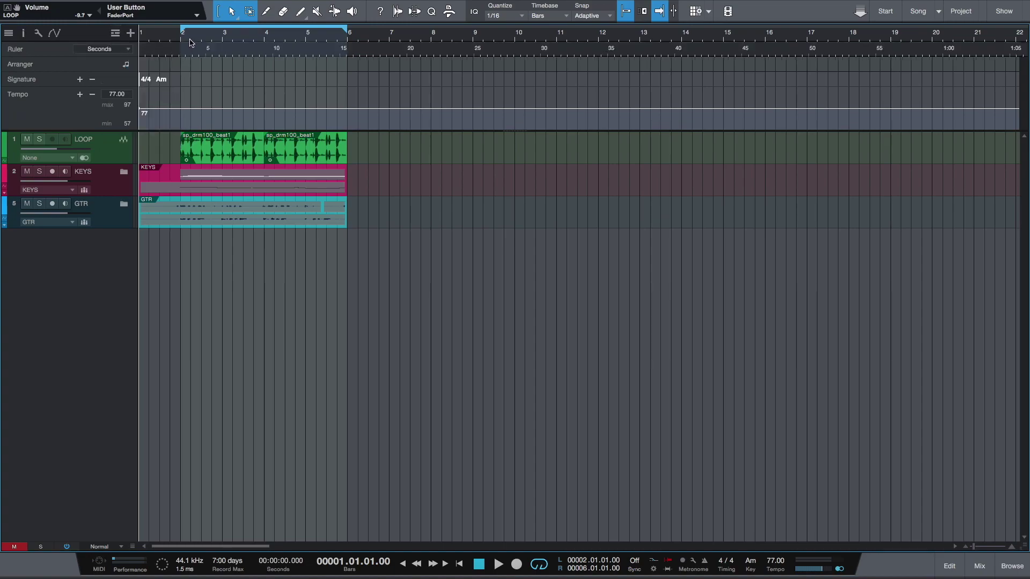
# Look through the time formats available for the ruler track without changing its format.
pyautogui.click(129, 49)
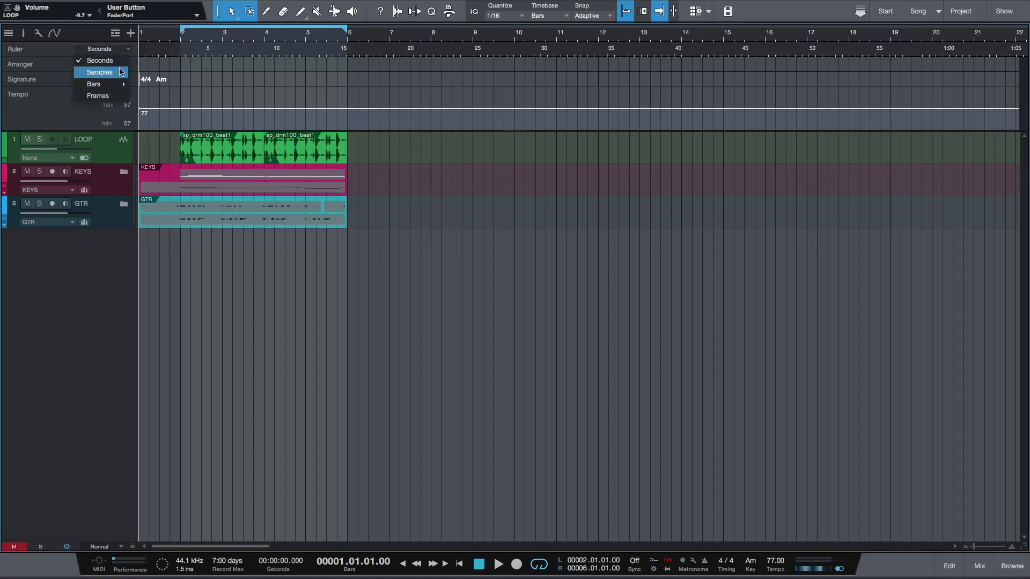
pyautogui.moveTo(120, 86)
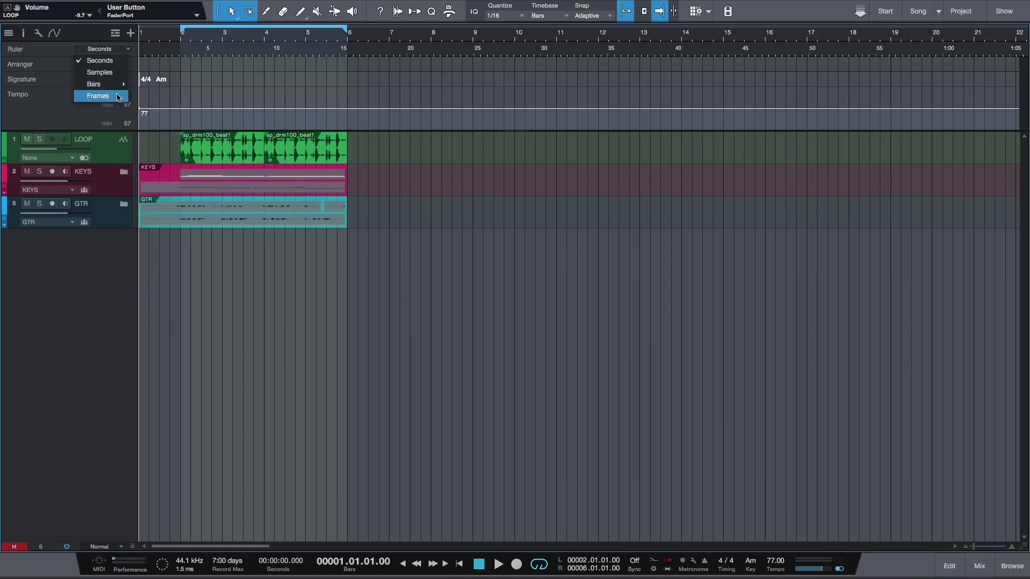
pyautogui.click(436, 218)
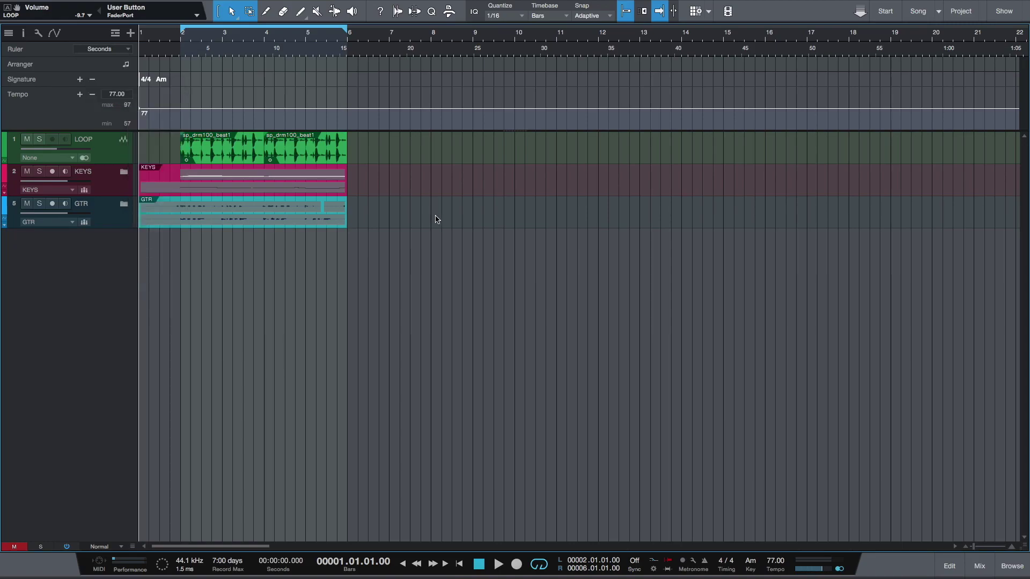
# Open the mix console and filter its channel list by GTR.
pyautogui.press('F3')
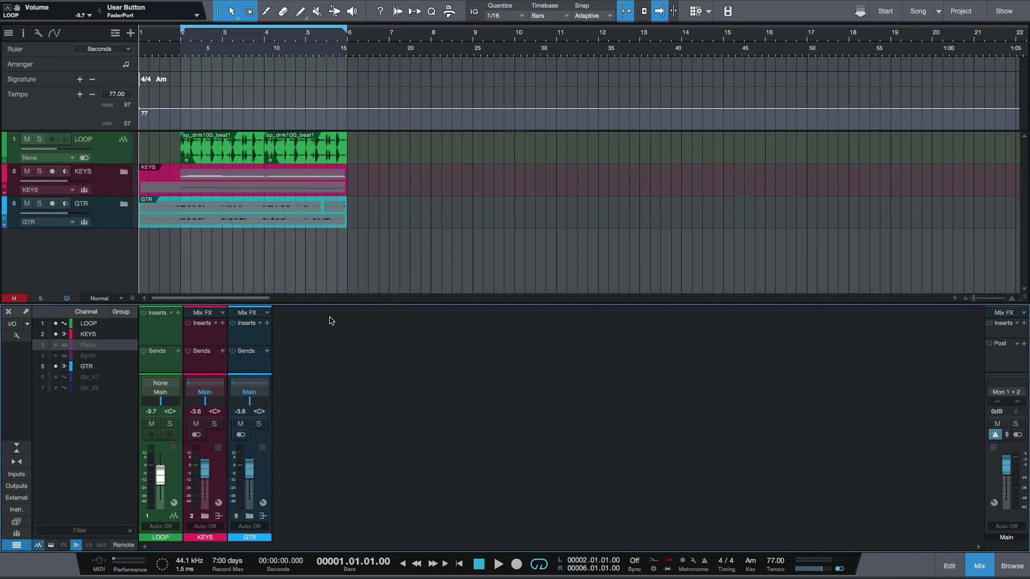
pyautogui.click(84, 531)
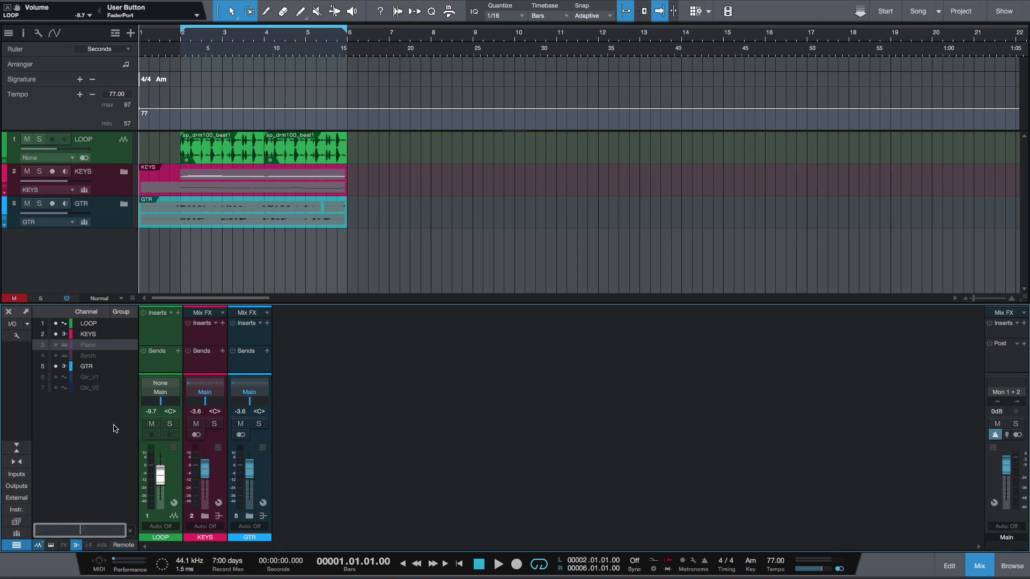
pyautogui.write('GTR')
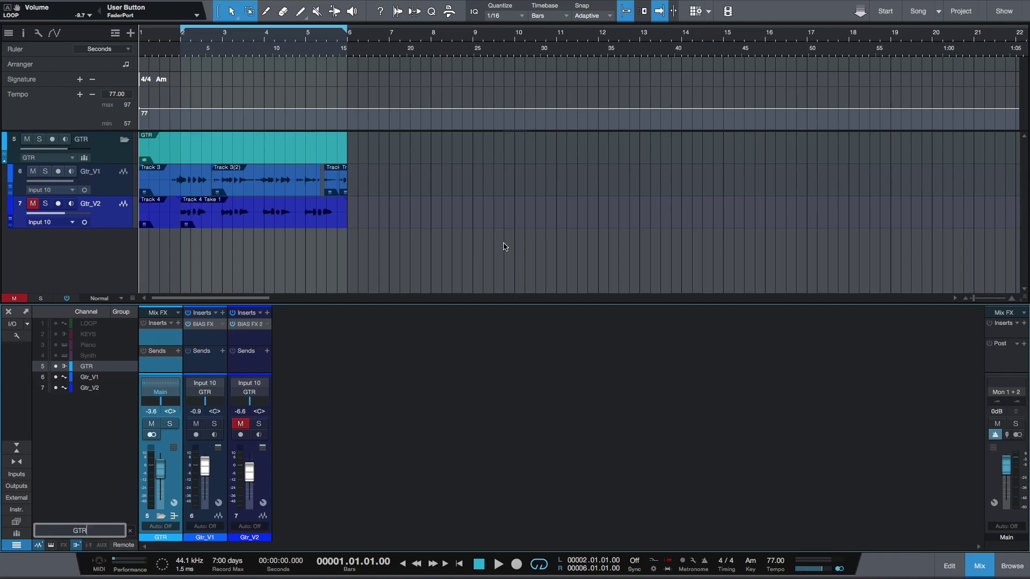
# Clear the channel filter, then enlarge the console and give the channels' sends area more height.
pyautogui.press('BackSpace')
pyautogui.press('BackSpace')
pyautogui.press('BackSpace')
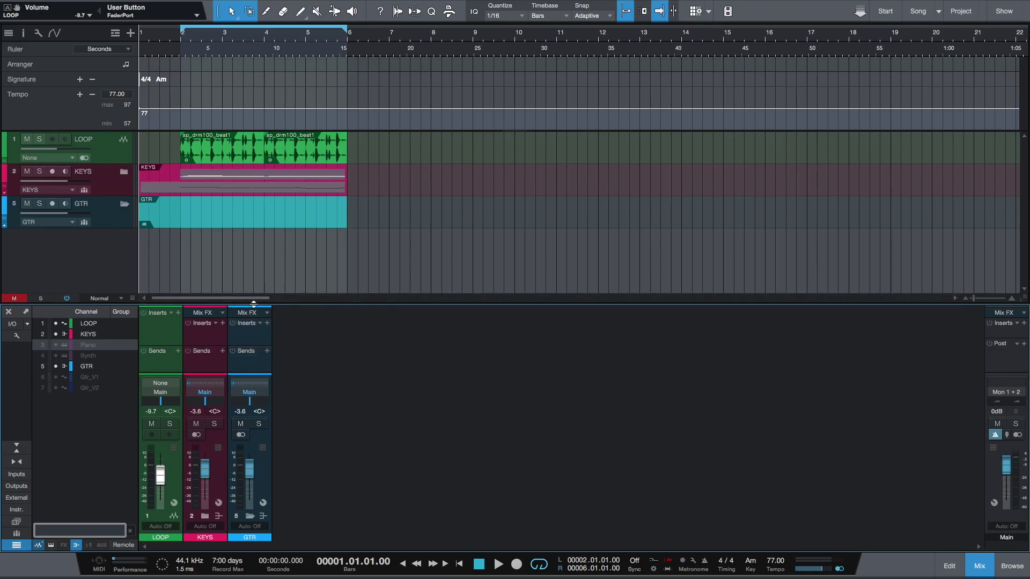
pyautogui.moveTo(254, 304); pyautogui.dragTo(253, 214)
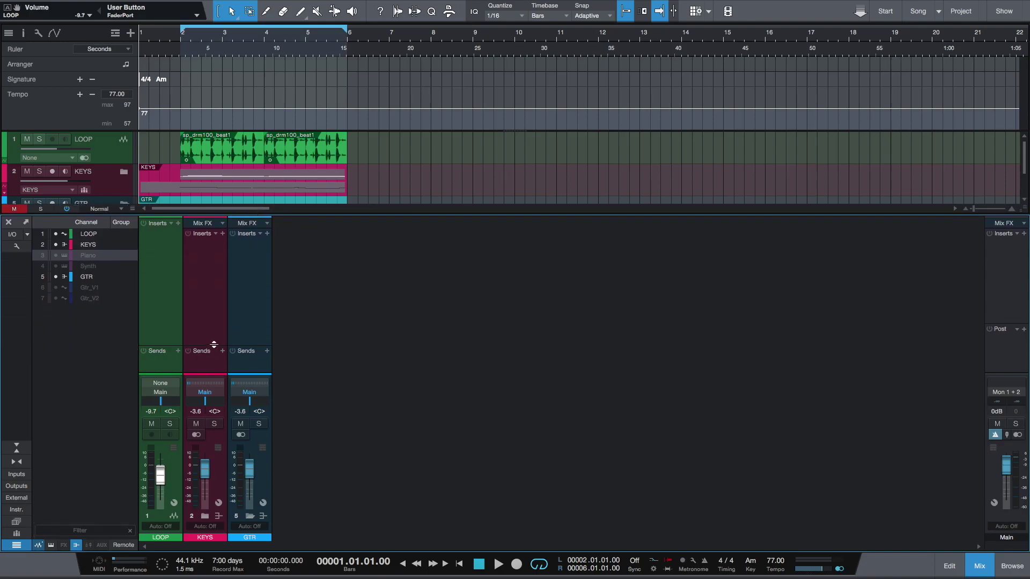
pyautogui.moveTo(213, 346); pyautogui.dragTo(213, 301)
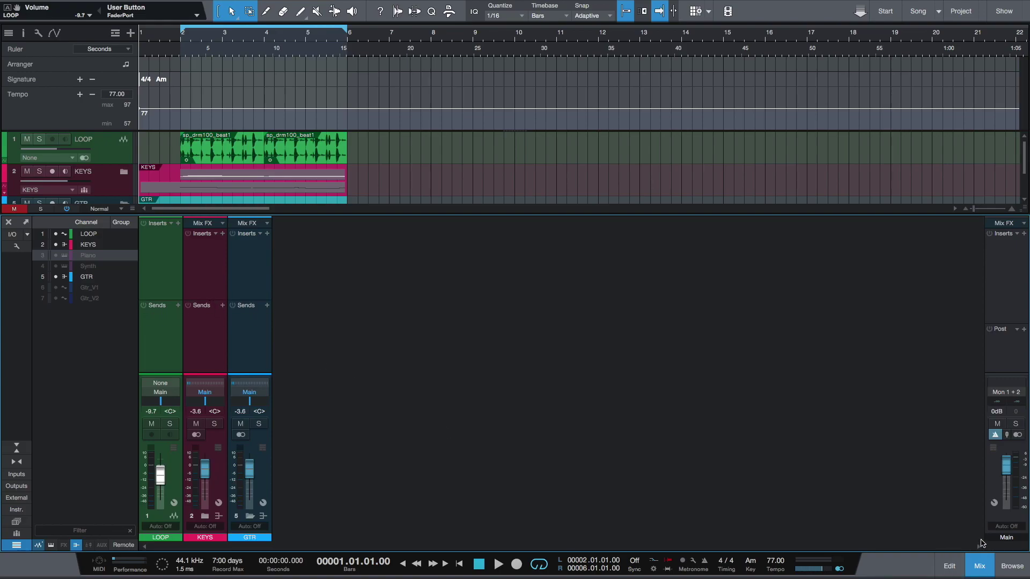
# Add PreSonus Open AIR, Pedalboard and Phaser as sends on the KEYS channel, and copy its sends to the GTR channel.
pyautogui.click(1012, 567)
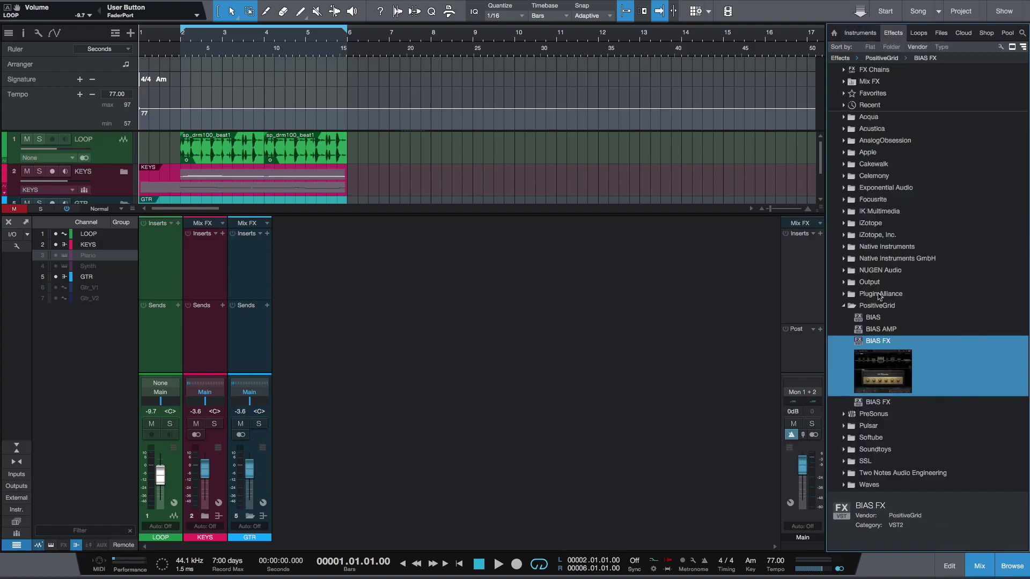
pyautogui.click(843, 306)
pyautogui.click(843, 317)
pyautogui.scroll(-15, 927, 336)
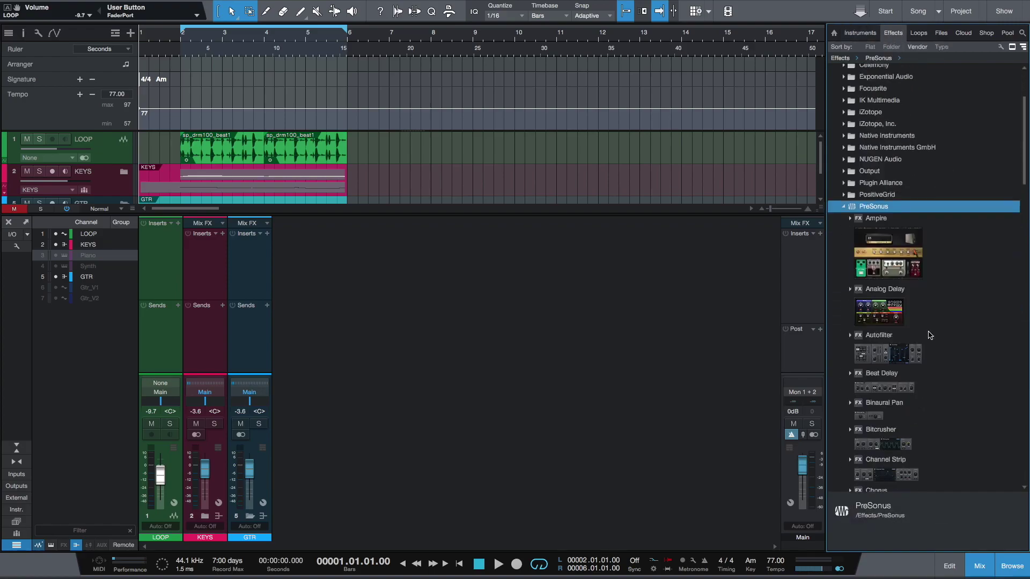
pyautogui.moveTo(888, 279); pyautogui.dragTo(204, 330)
pyautogui.moveTo(888, 318); pyautogui.dragTo(204, 343)
pyautogui.moveTo(880, 396); pyautogui.dragTo(205, 362)
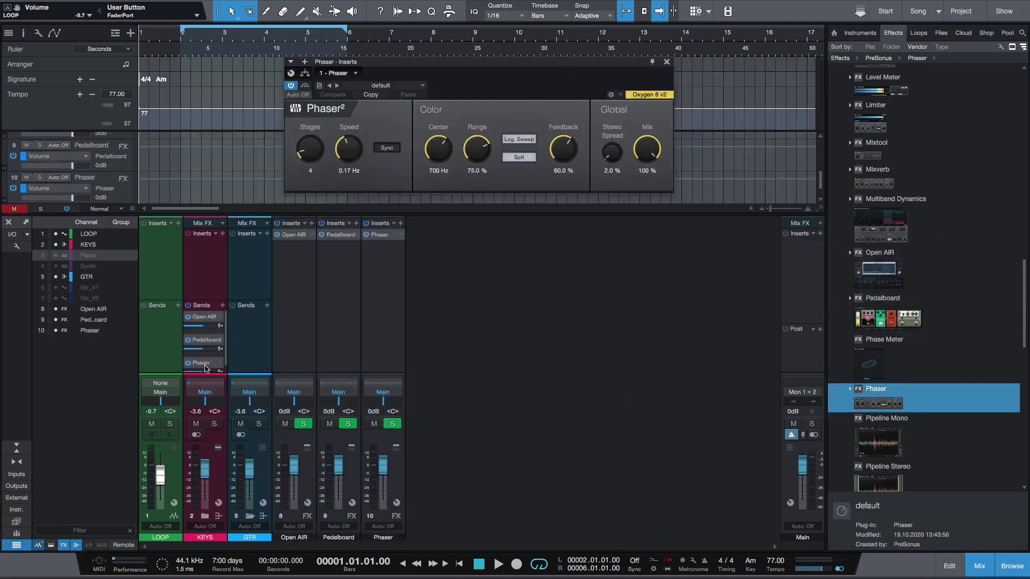
pyautogui.moveTo(205, 310); pyautogui.dragTo(247, 320)
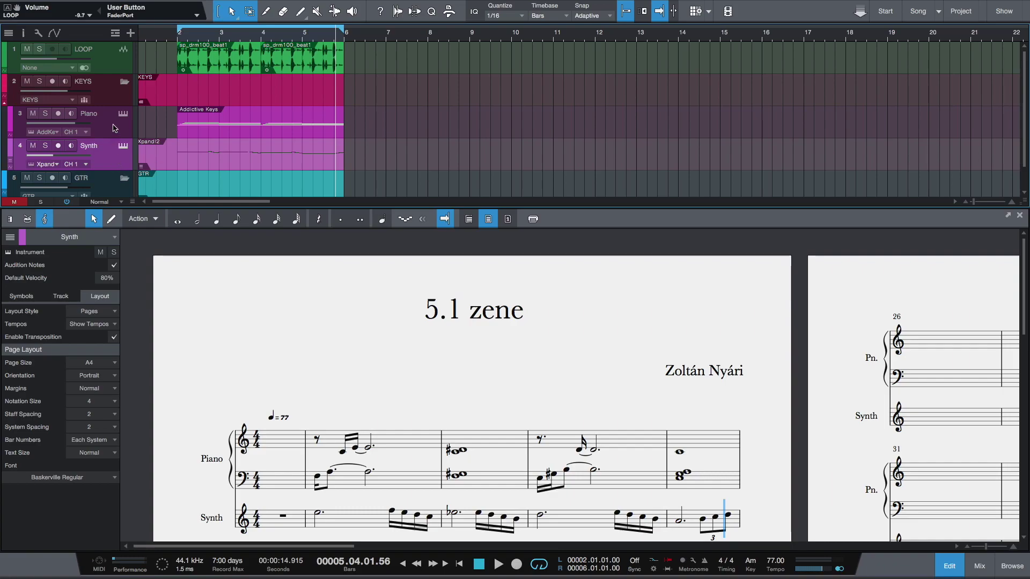
# View the score's staves while switching the active track to Piano and back to Synth.
pyautogui.scroll(-3, 520, 353)
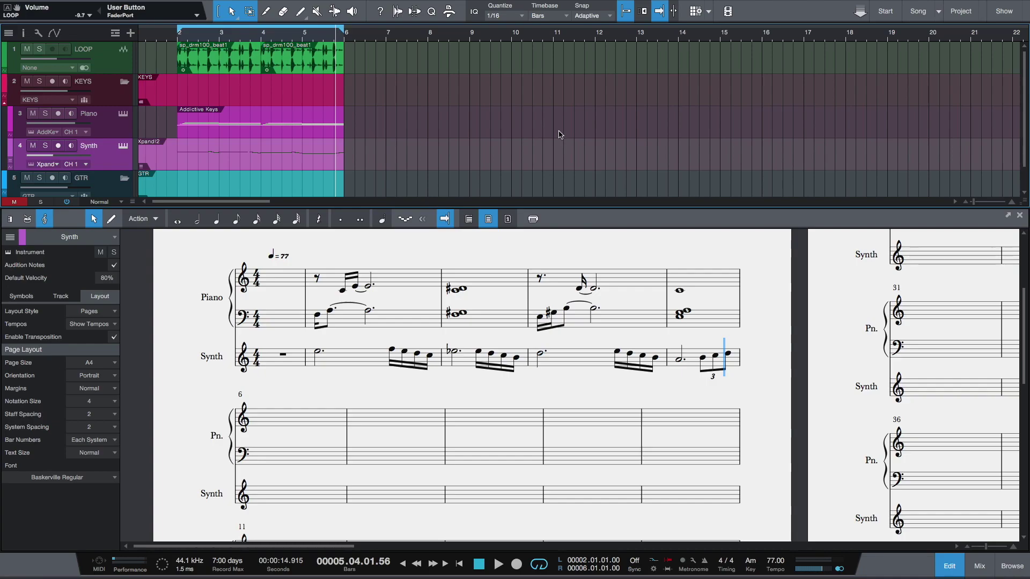
pyautogui.click(113, 133)
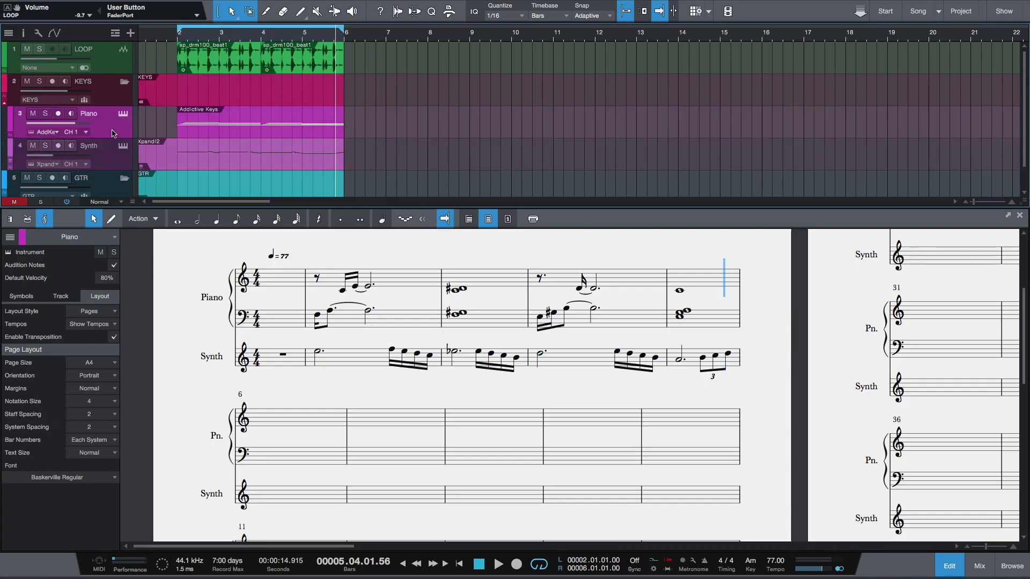
pyautogui.click(111, 163)
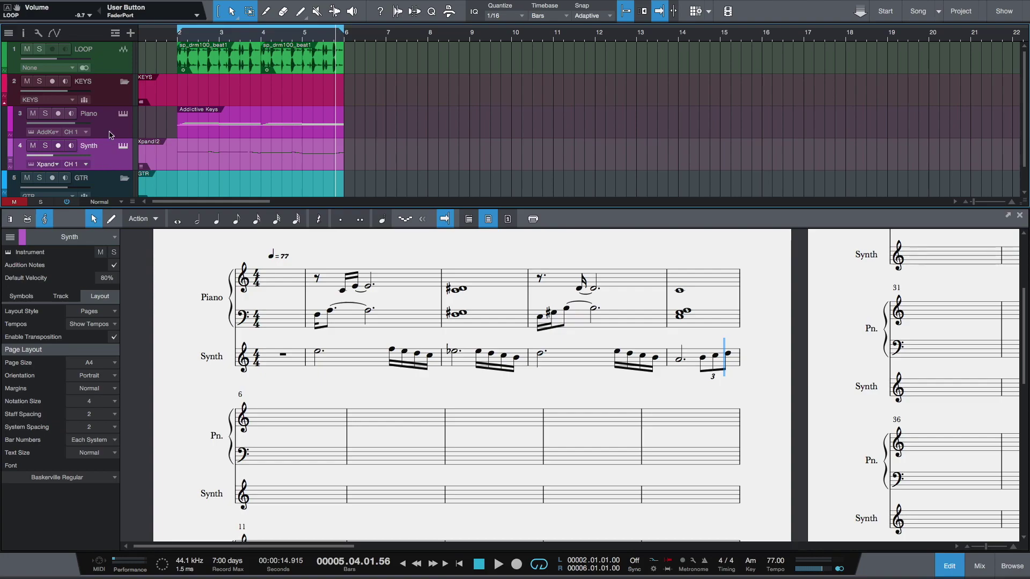
# Examine the score's print dialog and its PDF output options, leaving it without printing.
pyautogui.click(535, 219)
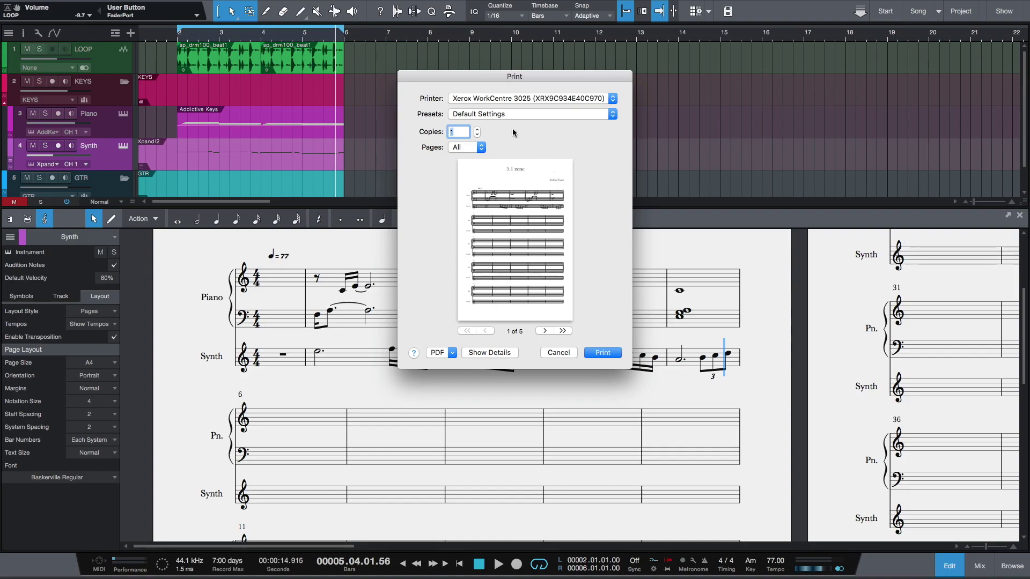
pyautogui.click(451, 356)
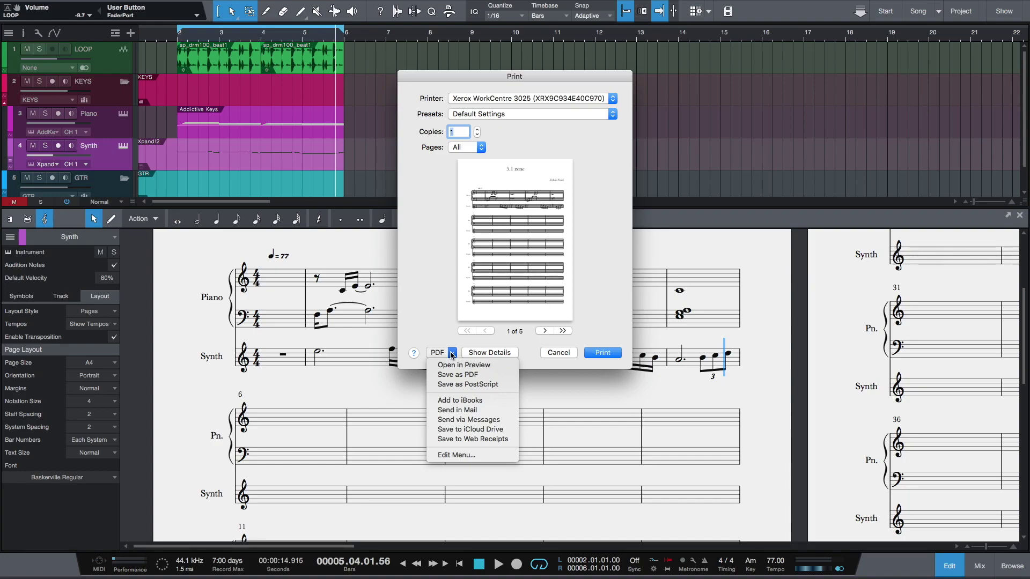
pyautogui.click(452, 354)
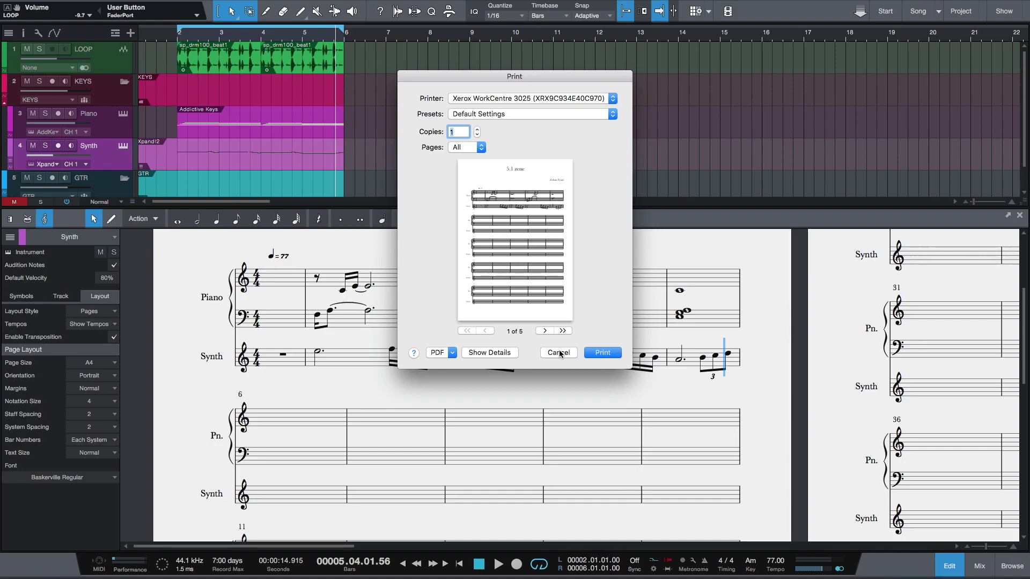
pyautogui.click(559, 352)
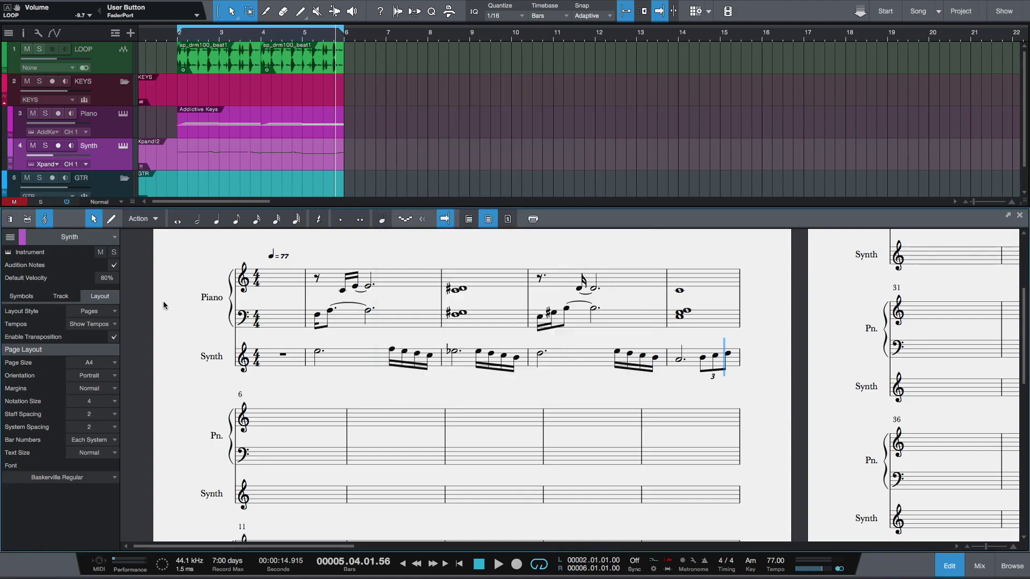
# Set the score's layout style to Continuous, and return it to Pages.
pyautogui.click(116, 312)
pyautogui.click(116, 325)
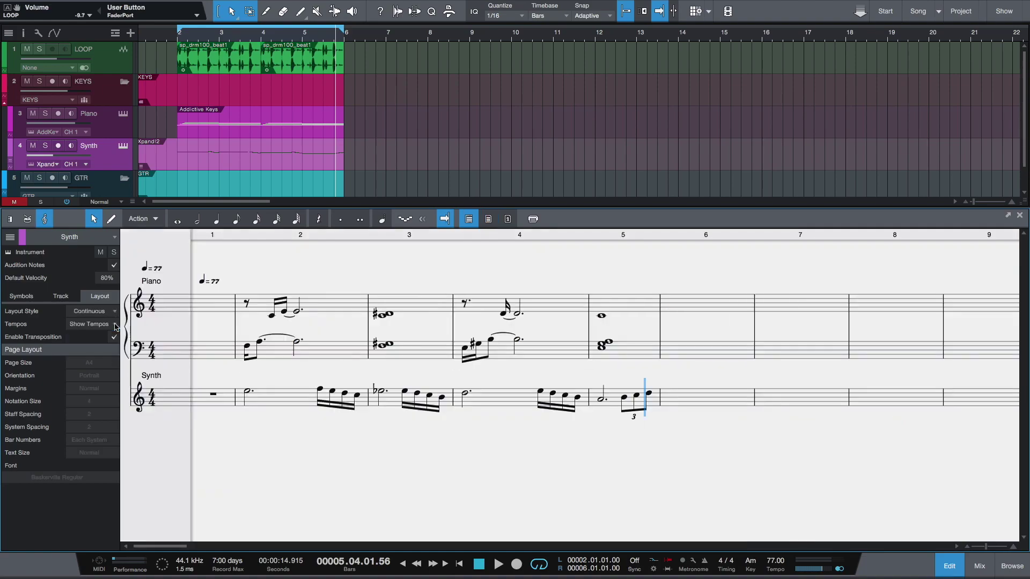
pyautogui.click(116, 313)
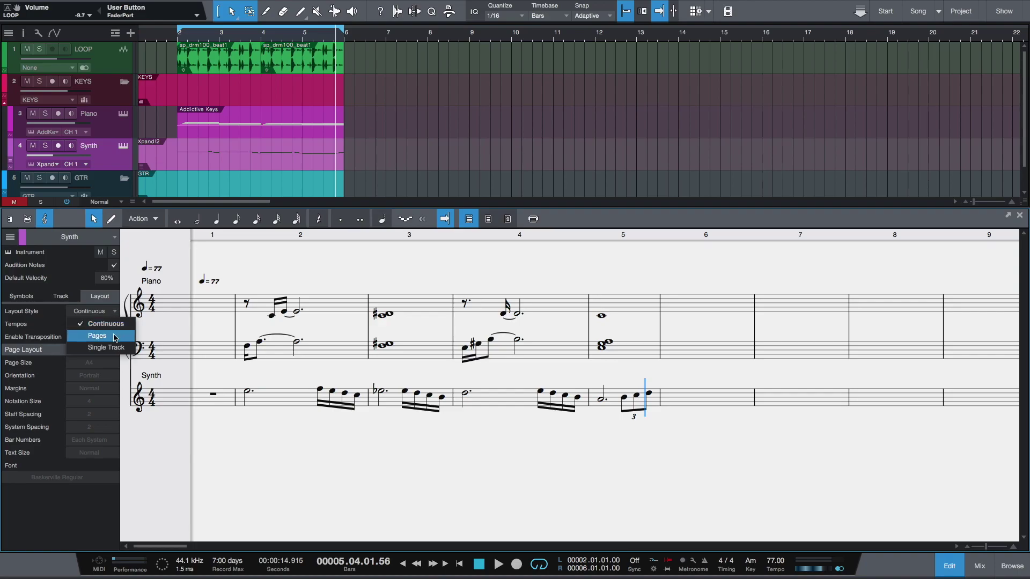
pyautogui.click(115, 336)
# View the Synth part in the Single Track layout style, and return the score to Pages.
pyautogui.click(115, 312)
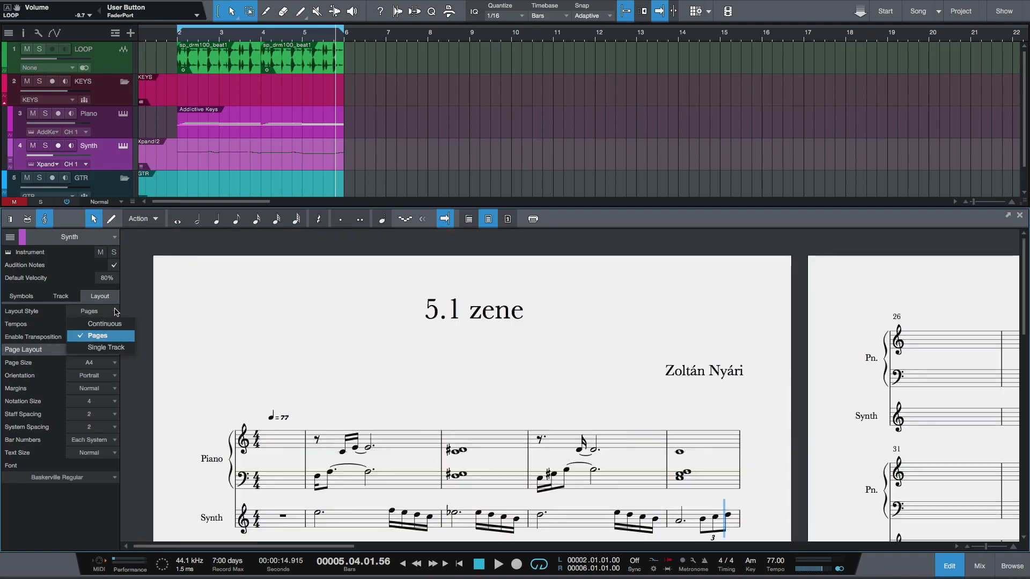
pyautogui.click(119, 349)
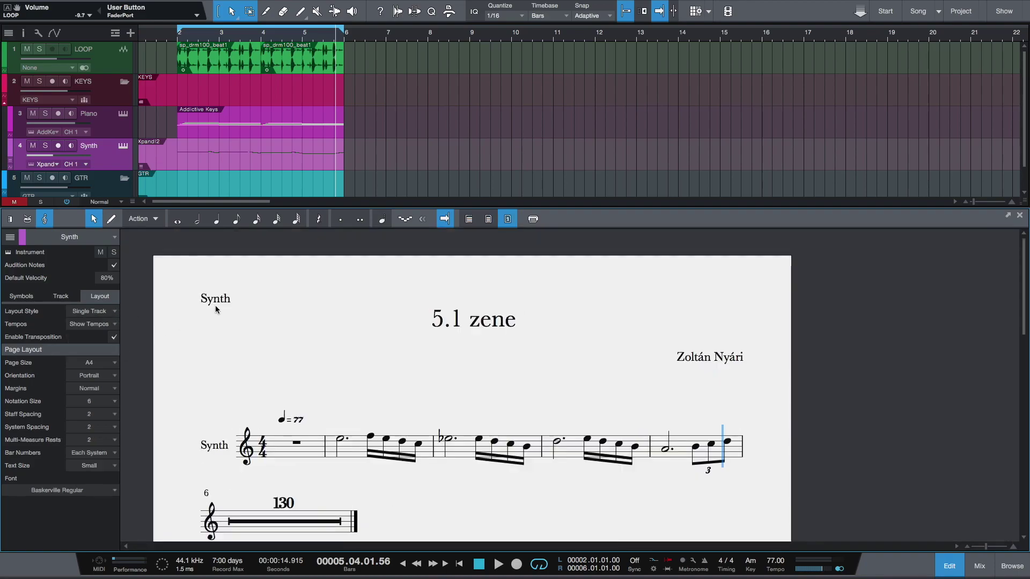
pyautogui.scroll(-3, 215, 304)
pyautogui.scroll(3, 214, 305)
pyautogui.click(112, 311)
pyautogui.click(111, 335)
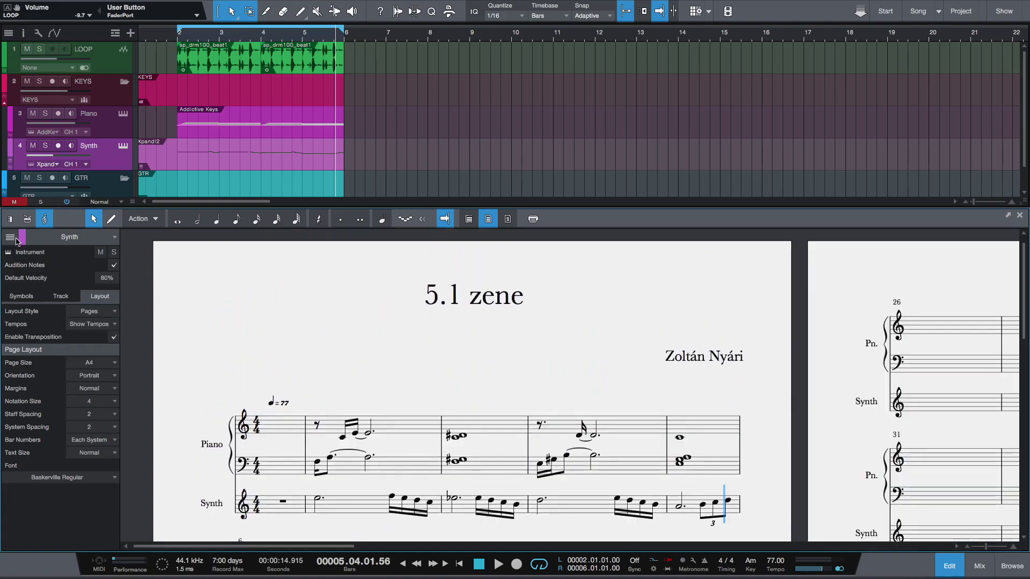
# Show the score editor's track list and hide the Piano track so only the Synth part is displayed.
pyautogui.click(10, 238)
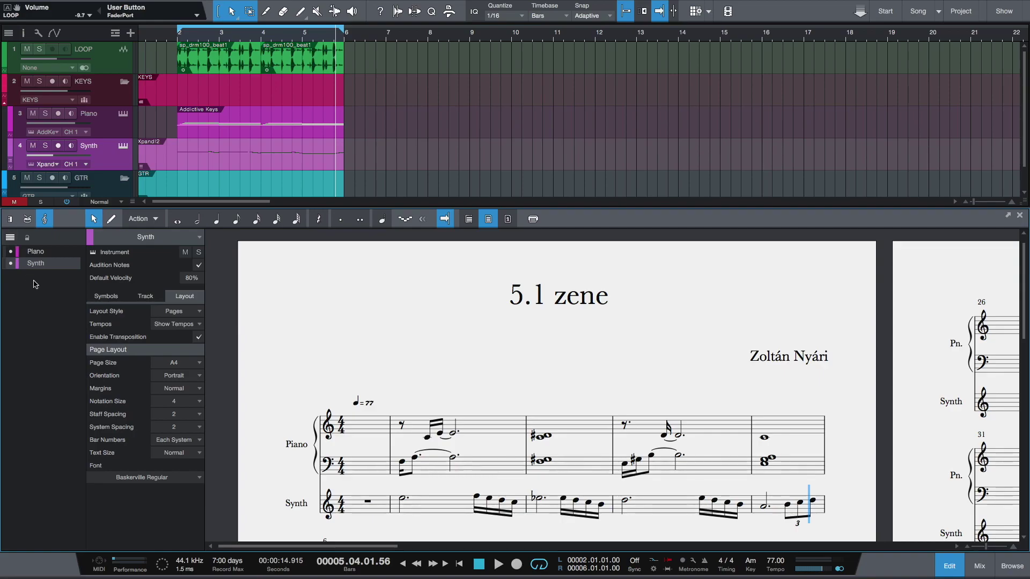
pyautogui.click(43, 255)
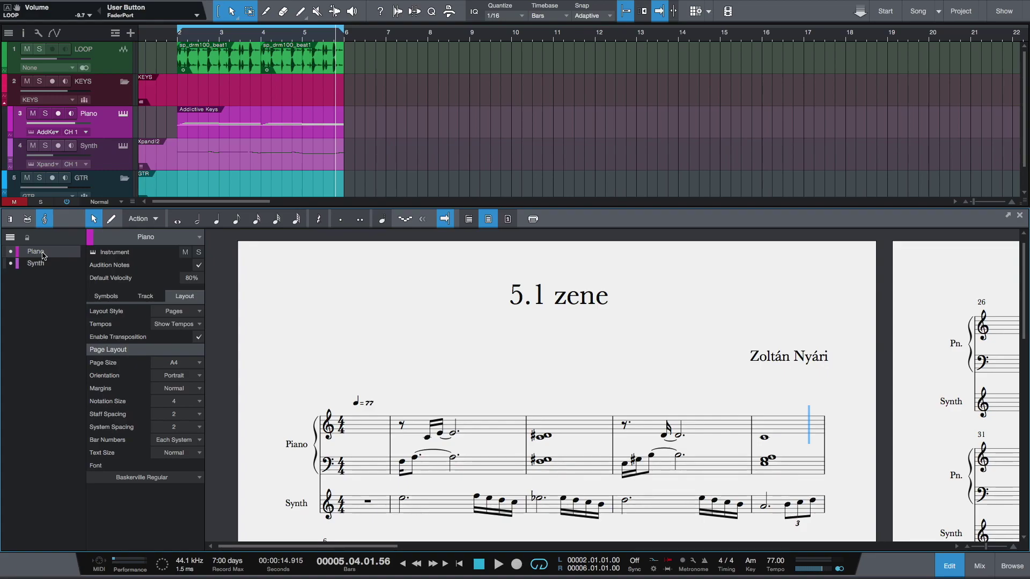
pyautogui.click(11, 252)
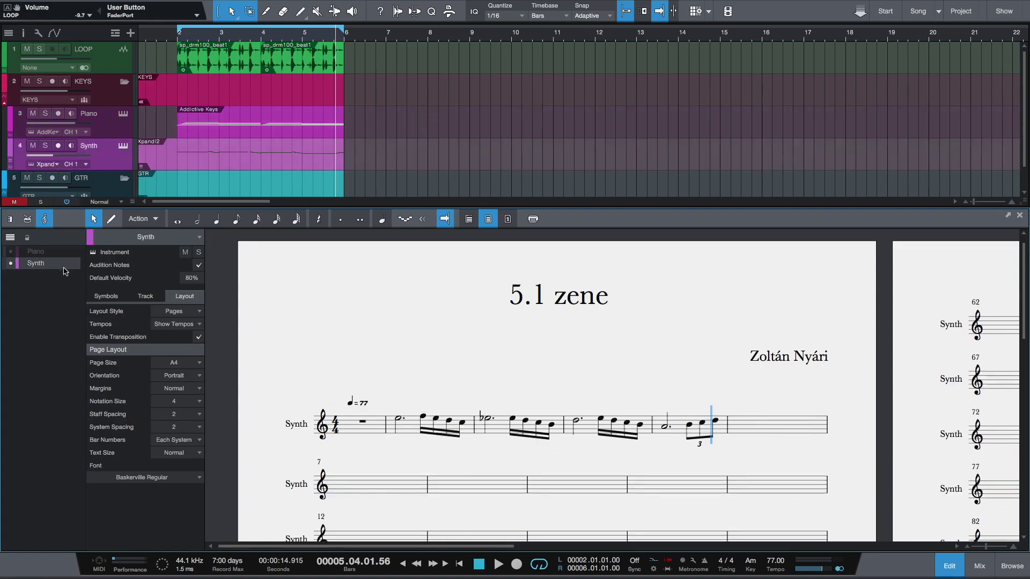
pyautogui.scroll(-2, 326, 352)
pyautogui.scroll(2, 327, 352)
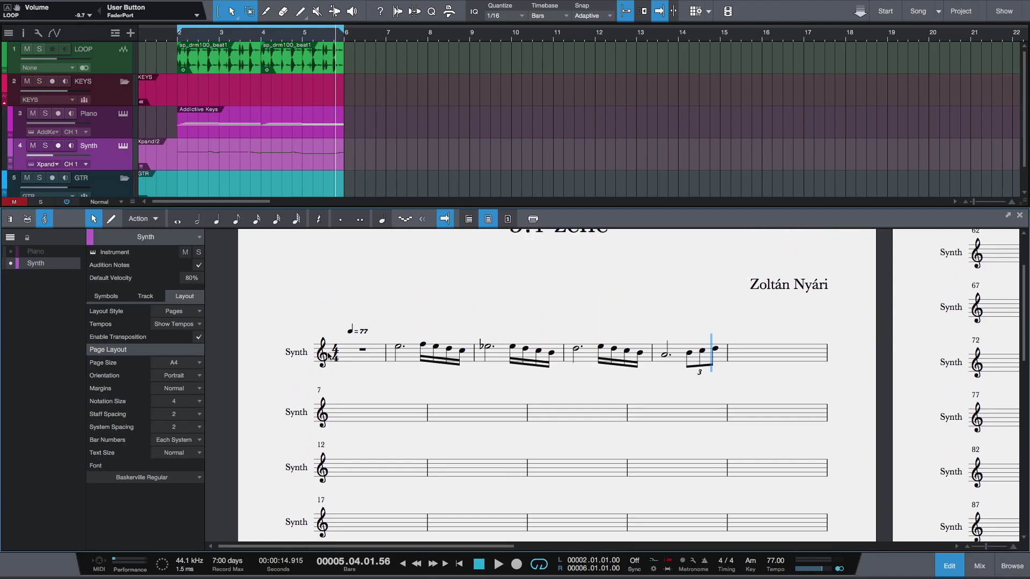
# Display only the Piano part in the score, show it together with the Synth part, and hide Synth again.
pyautogui.click(33, 253)
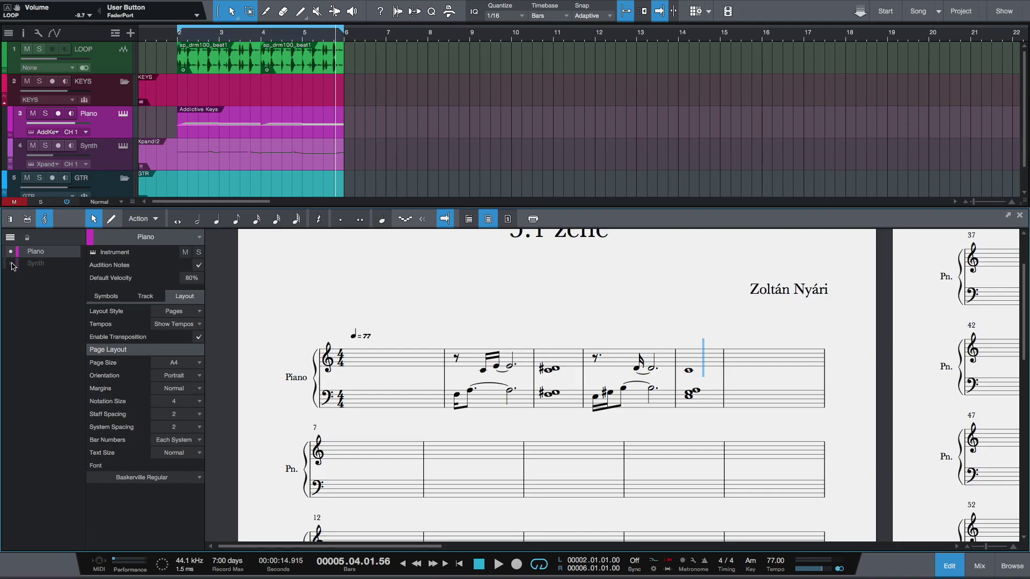
pyautogui.click(11, 263)
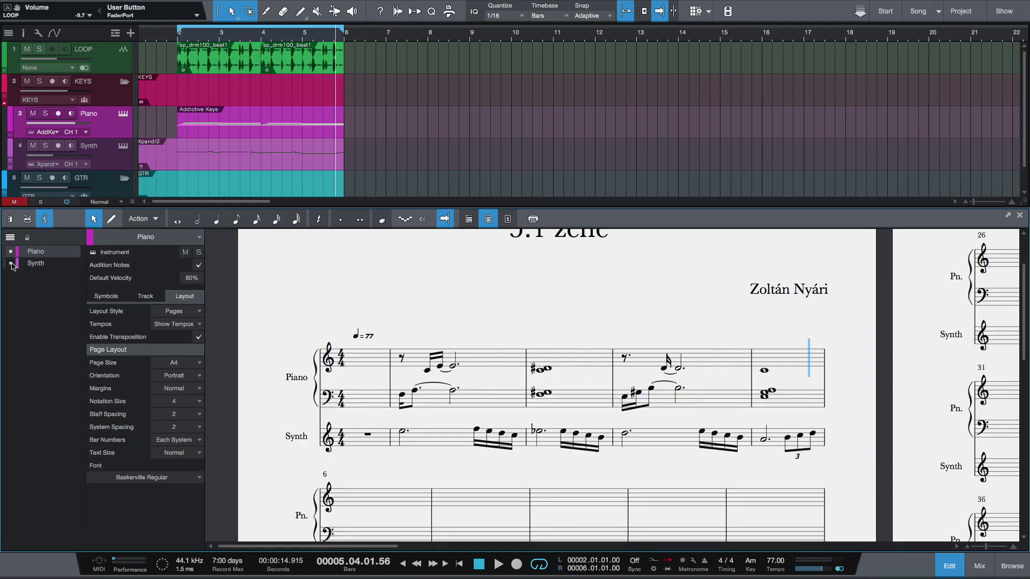
pyautogui.click(11, 263)
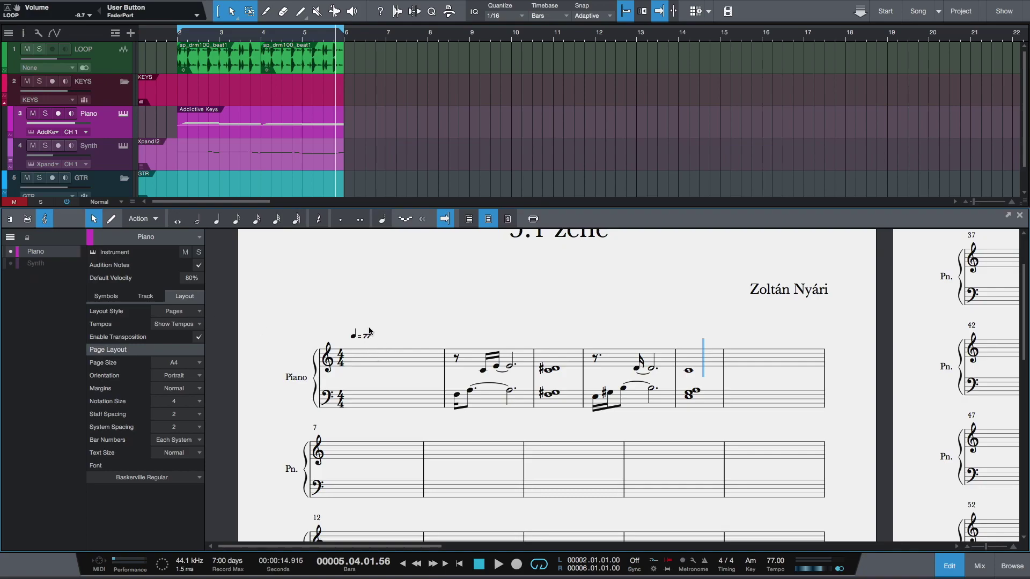
pyautogui.scroll(-6, 369, 331)
pyautogui.scroll(6, 369, 330)
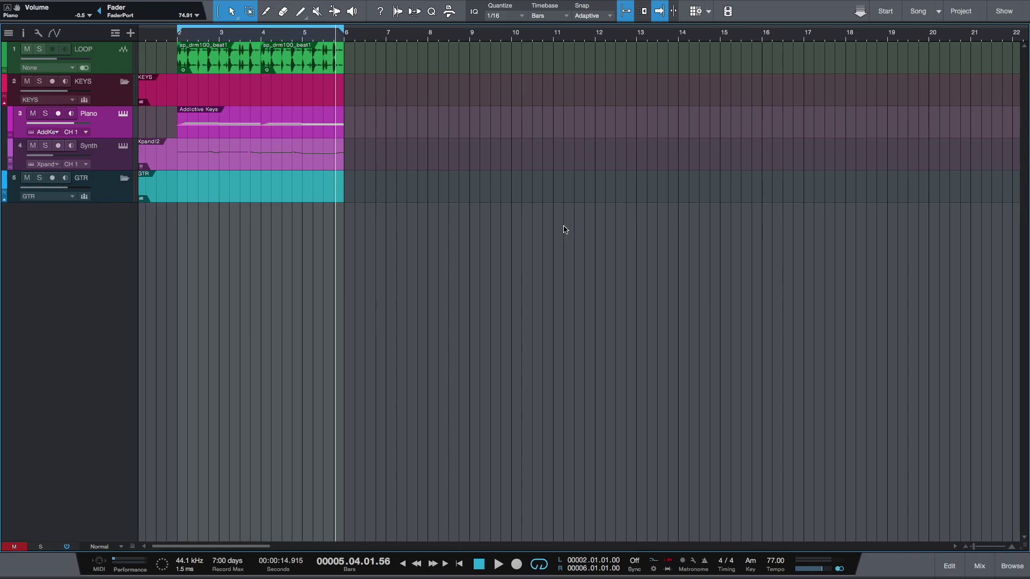
# With the track inspector shown, set Instrument Loop Record to Record Takes and turn off the Replace record mode.
pyautogui.click(24, 34)
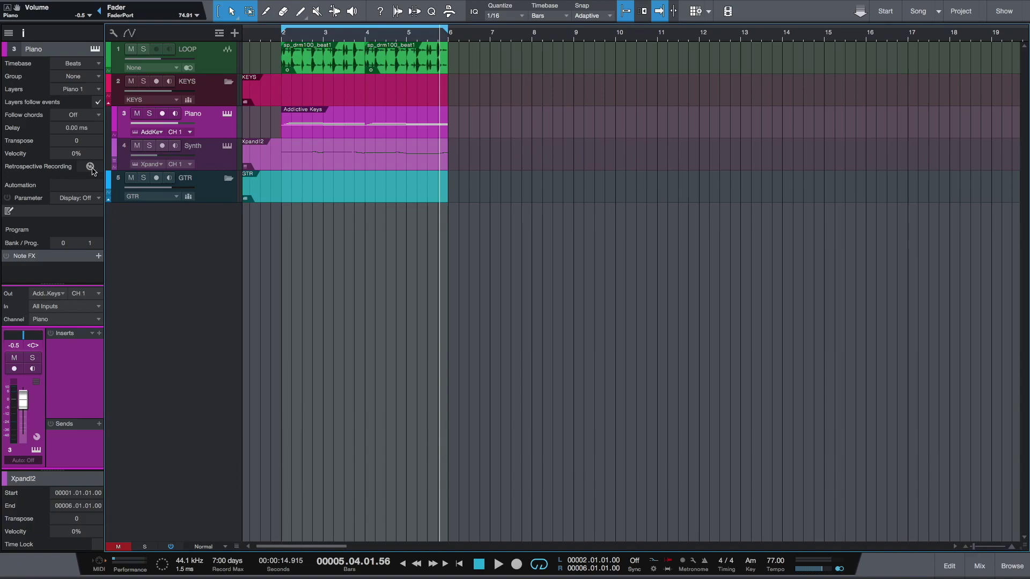
pyautogui.click(654, 570)
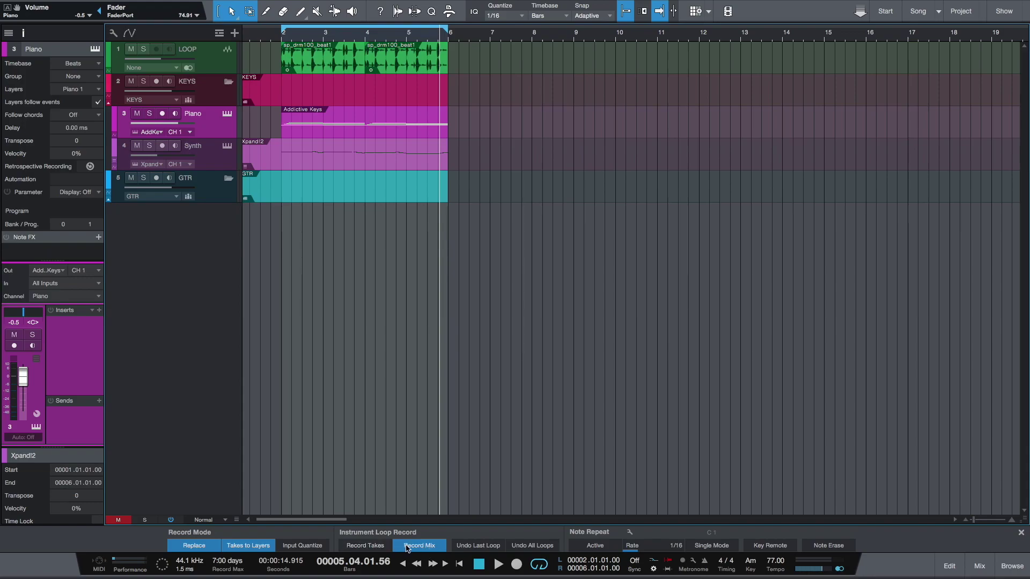
pyautogui.click(375, 546)
pyautogui.click(206, 546)
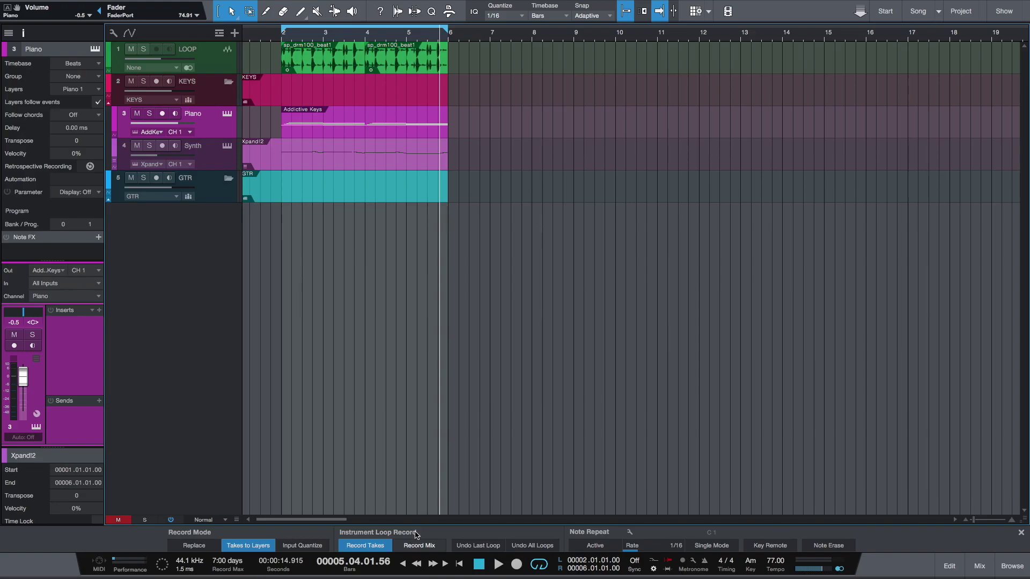
# View the takes available as layer content for the Synth track's event, without choosing another one.
pyautogui.click(245, 170)
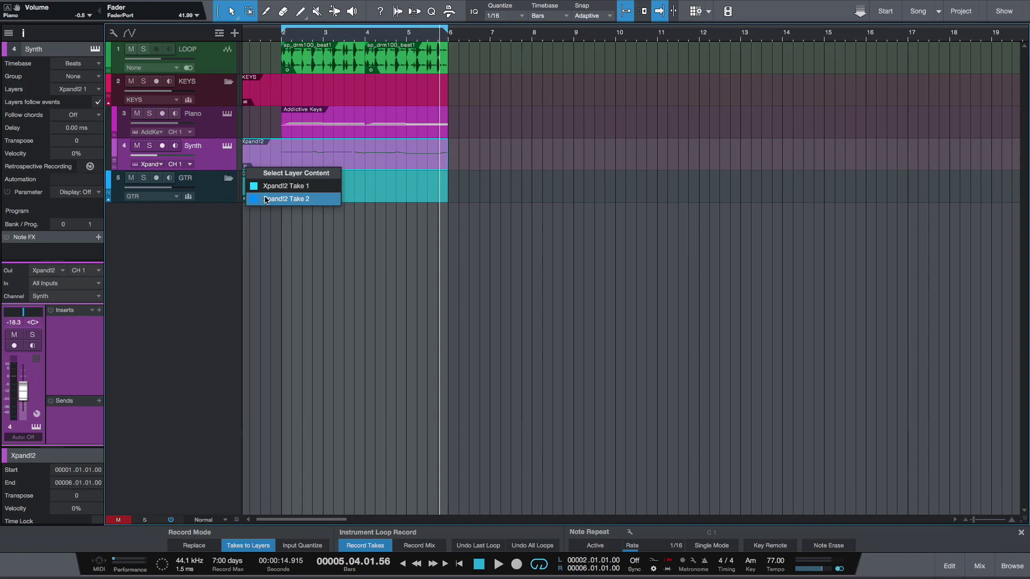
pyautogui.click(526, 271)
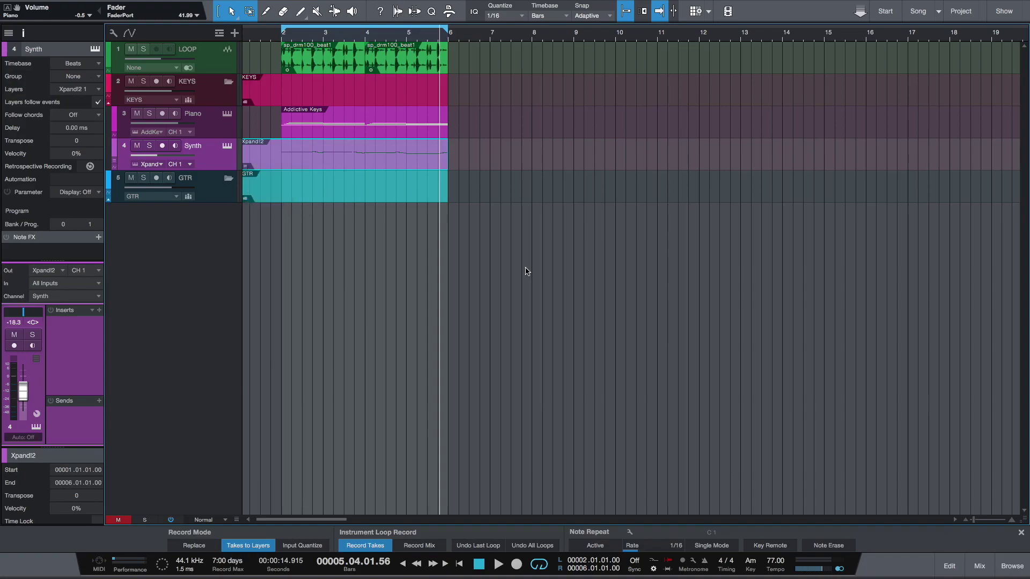